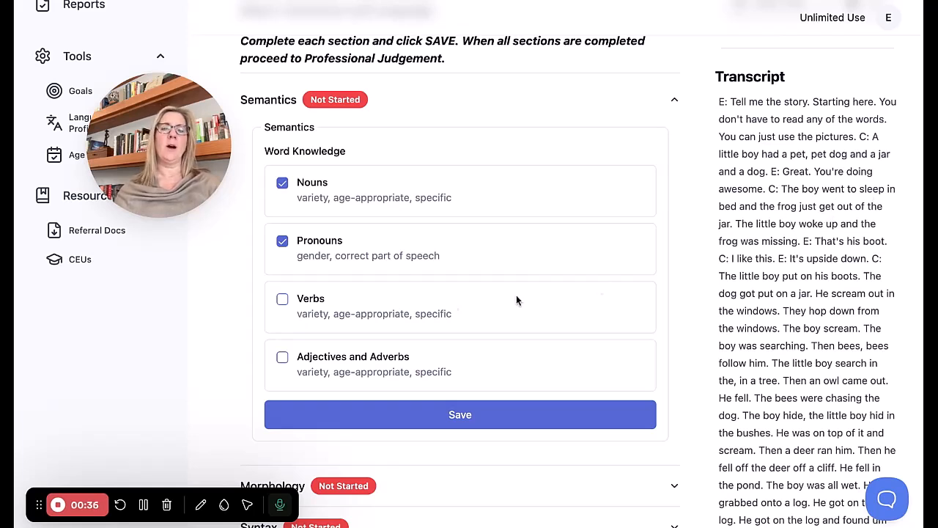
# - Check Verbs and Adjectives and Adverbs under Word Knowledge in the Semantics section and save the section
pyautogui.click(282, 300)
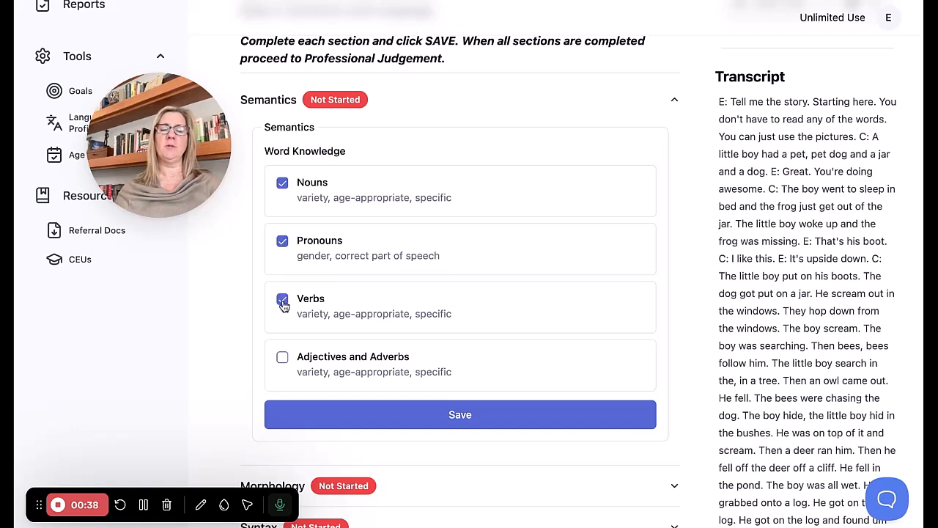
pyautogui.scroll(-1, 495, 316)
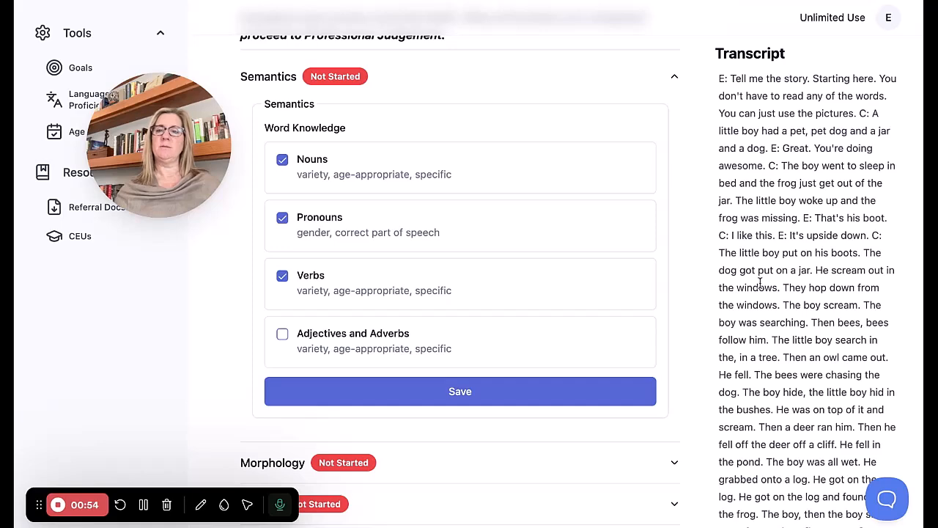
pyautogui.scroll(-2, 762, 286)
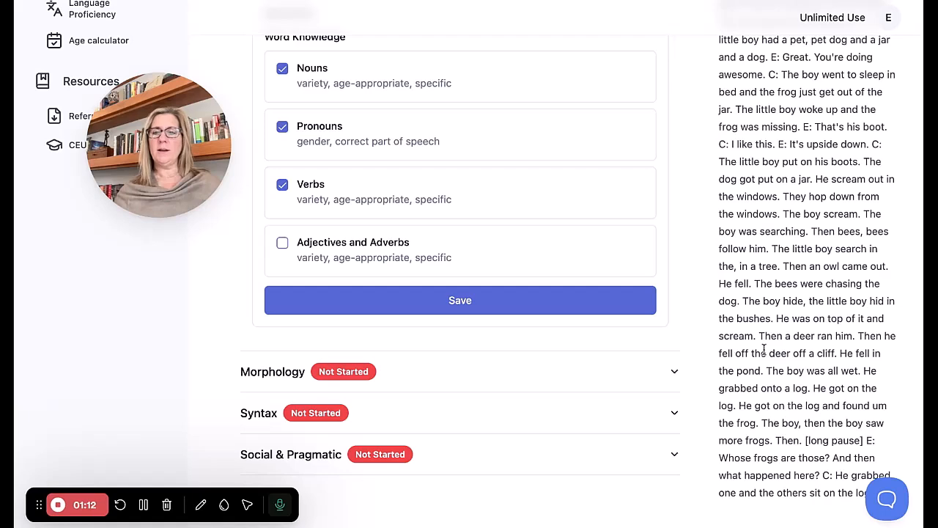
pyautogui.scroll(-2, 762, 354)
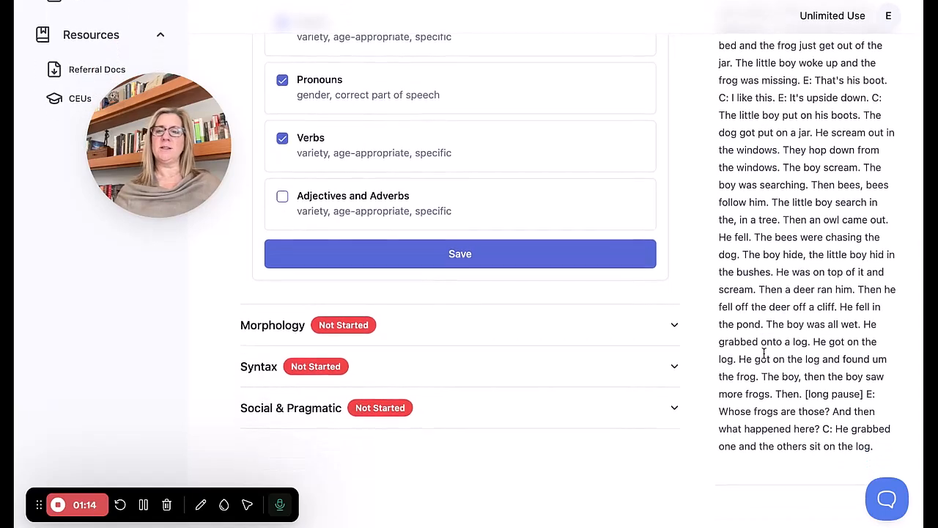
pyautogui.scroll(3, 469, 264)
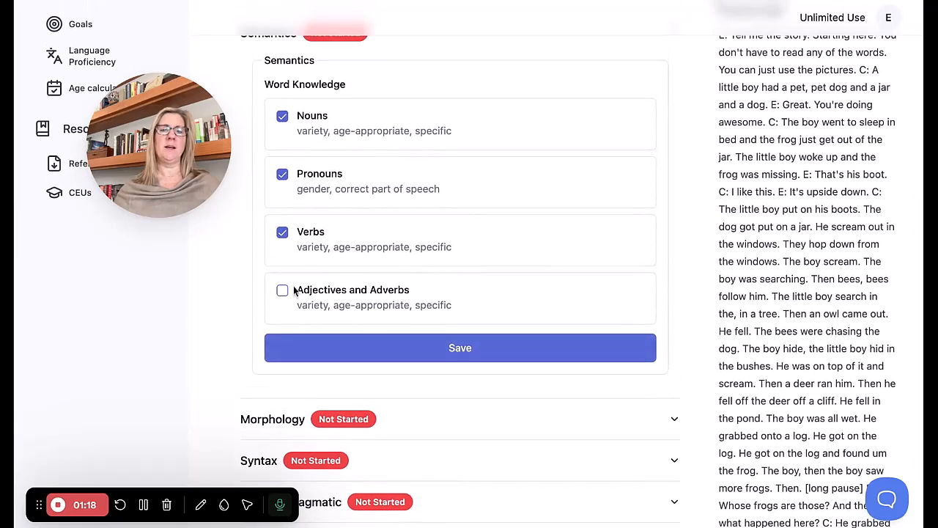
pyautogui.click(282, 293)
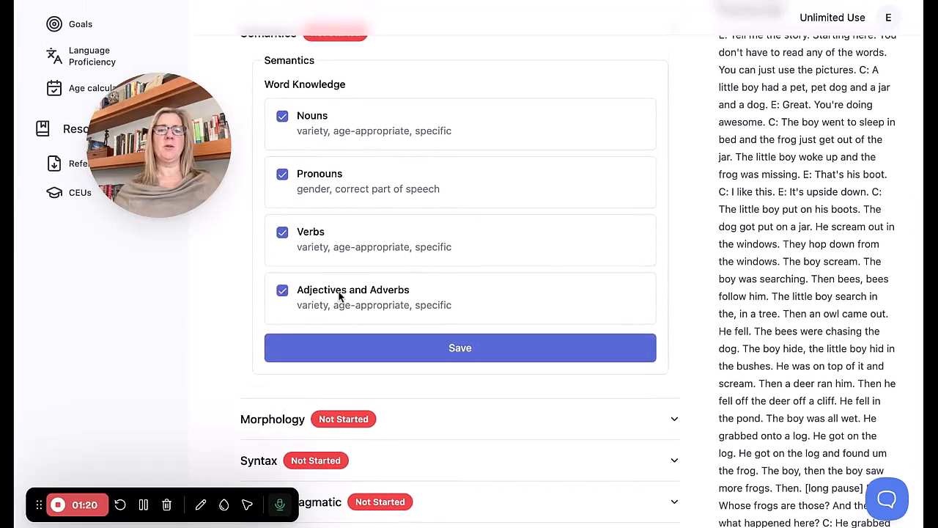
pyautogui.click(444, 352)
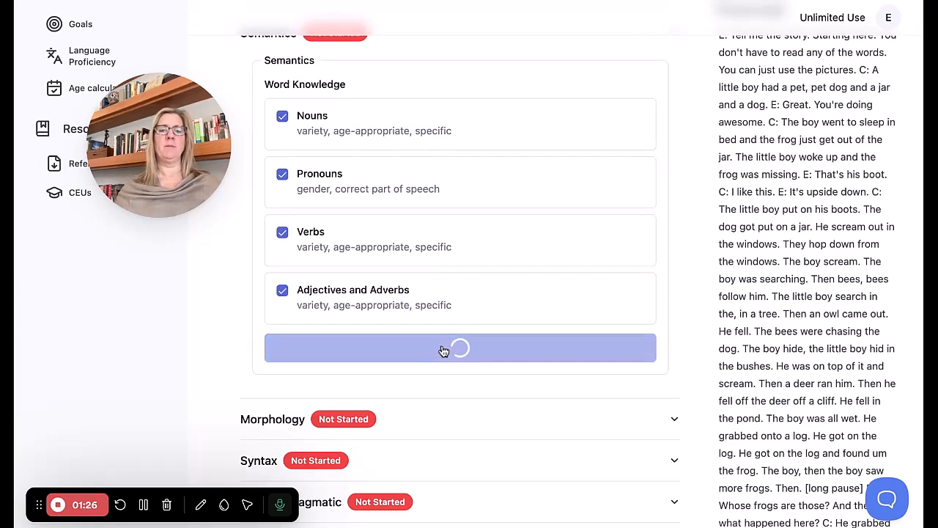
# - In the Morphology section, check Plurals, Articles, Verbs: Appropriate conjugations and Verbs: Appropriate tense, and save the section
pyautogui.scroll(-2, 442, 330)
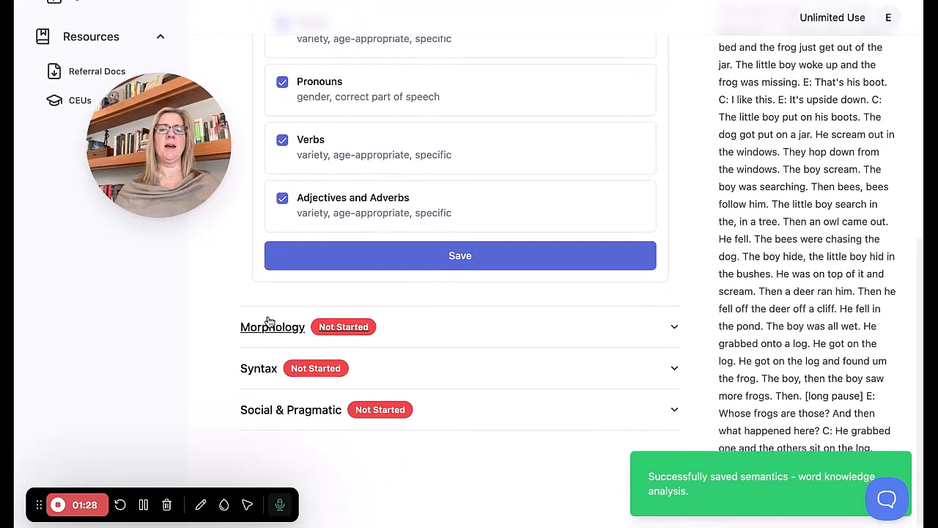
pyautogui.click(268, 321)
pyautogui.scroll(1, 458, 183)
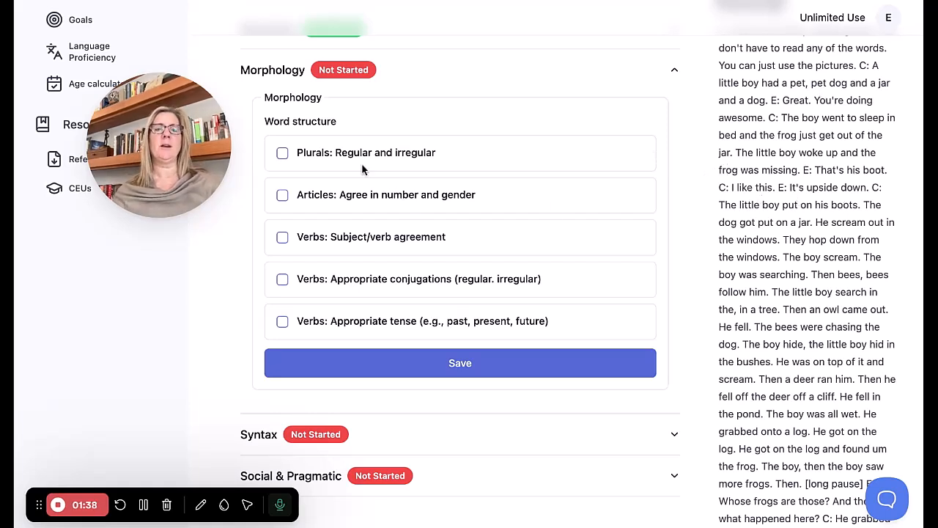
pyautogui.click(281, 153)
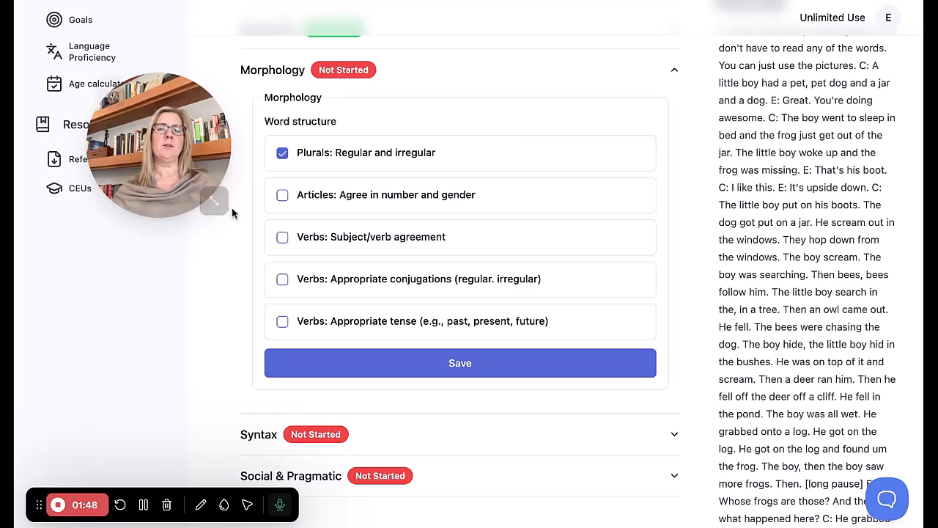
pyautogui.click(283, 197)
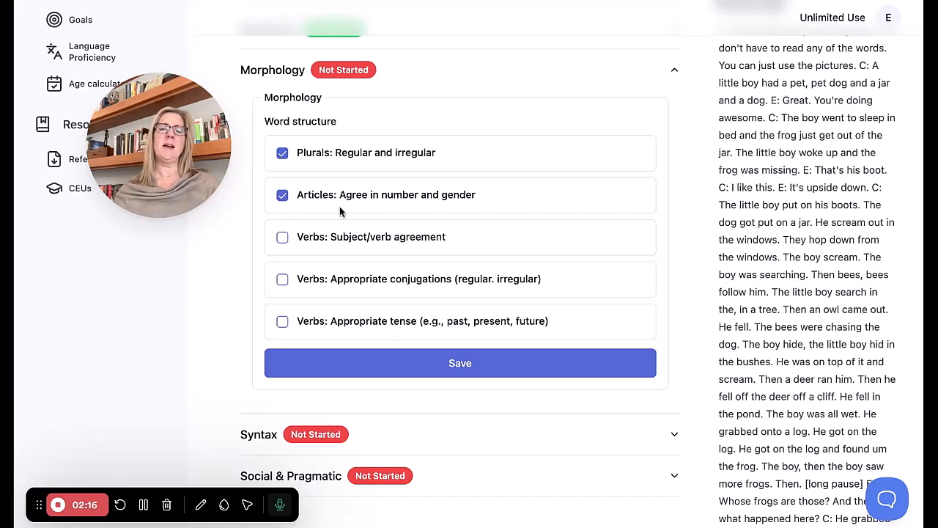
pyautogui.scroll(-3, 378, 236)
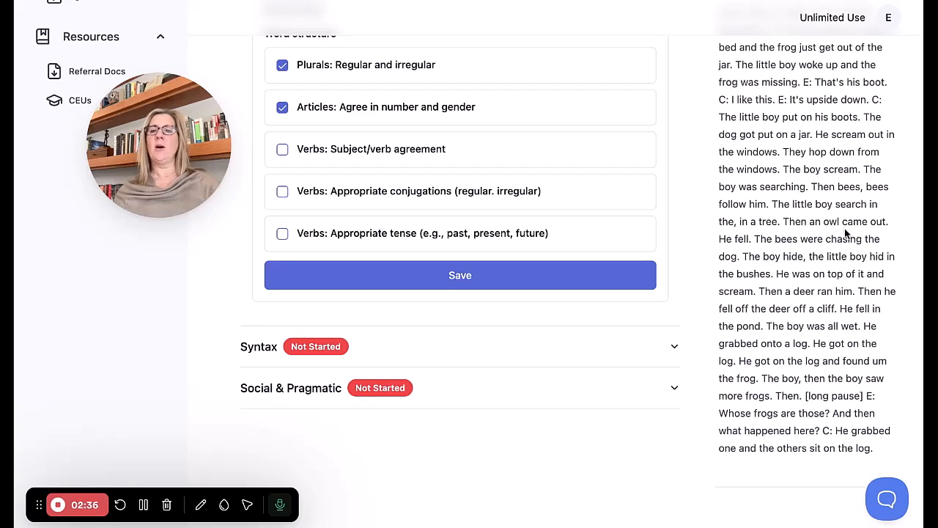
pyautogui.click(282, 191)
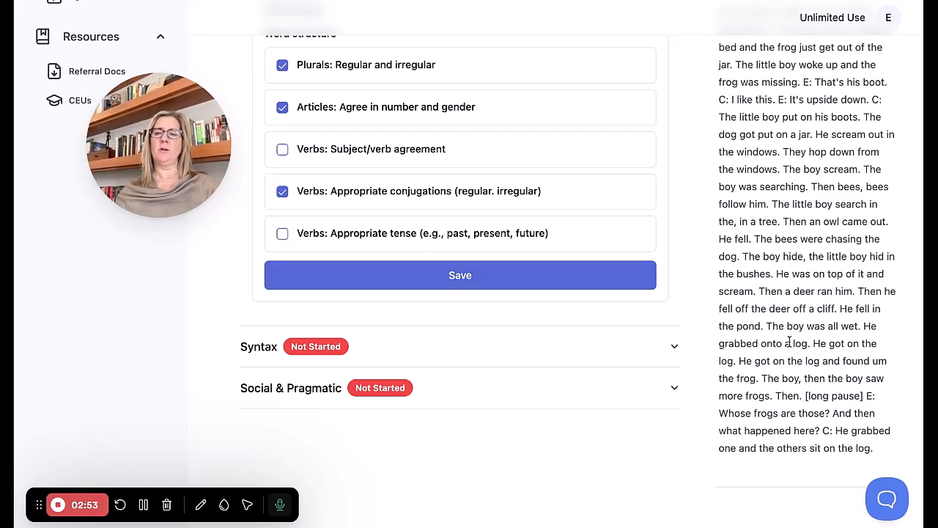
pyautogui.click(282, 235)
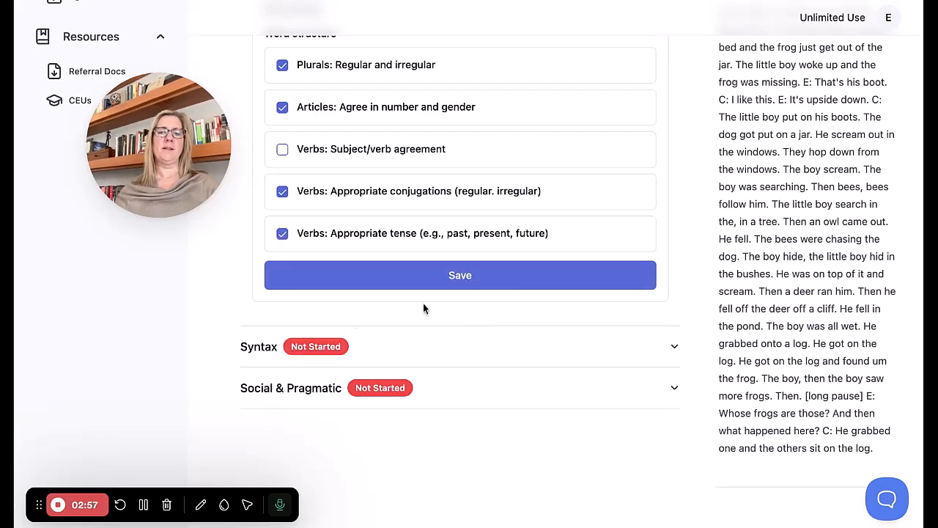
pyautogui.click(498, 275)
# - In the Syntax section, check Simple sentences, Compound sentences and Sentences are complete and grammatical, and try to save without utterance values
pyautogui.click(268, 348)
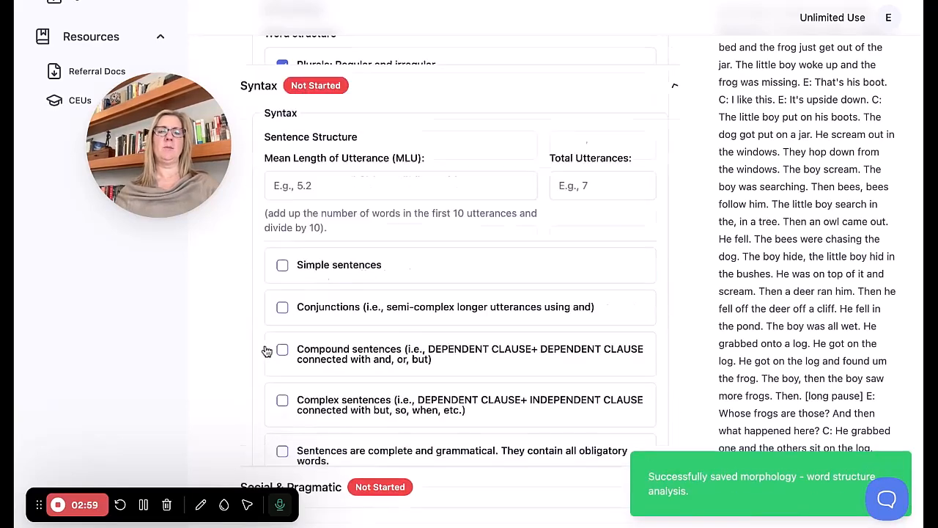
pyautogui.scroll(1, 633, 303)
pyautogui.scroll(-1, 634, 303)
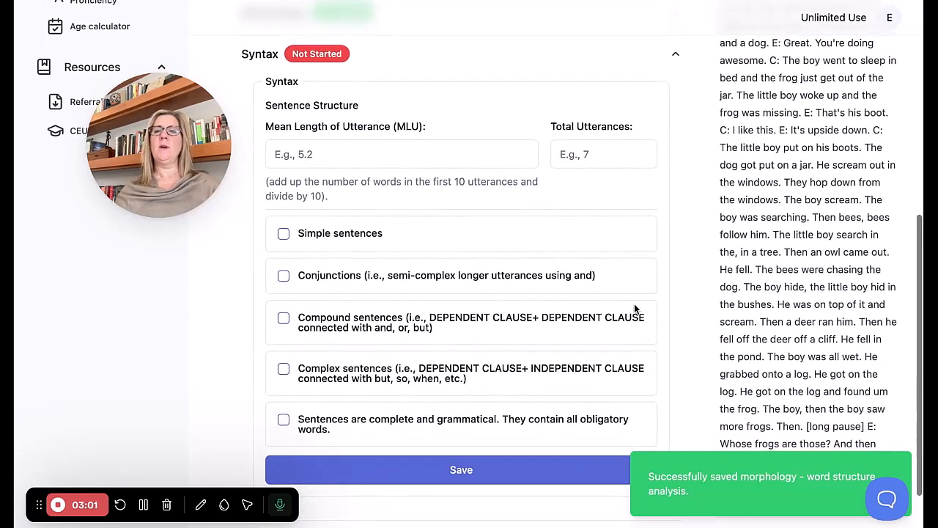
pyautogui.scroll(-1, 634, 303)
pyautogui.scroll(1, 681, 210)
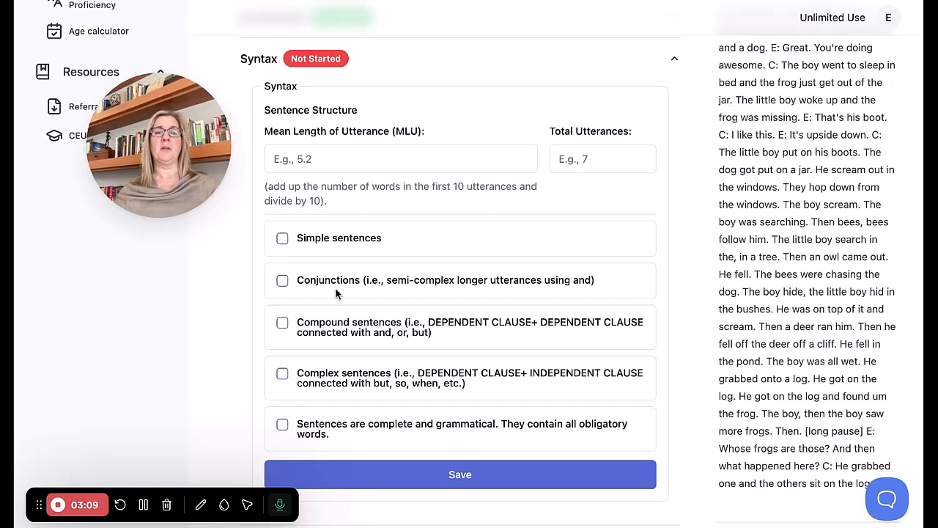
pyautogui.click(282, 238)
pyautogui.click(282, 323)
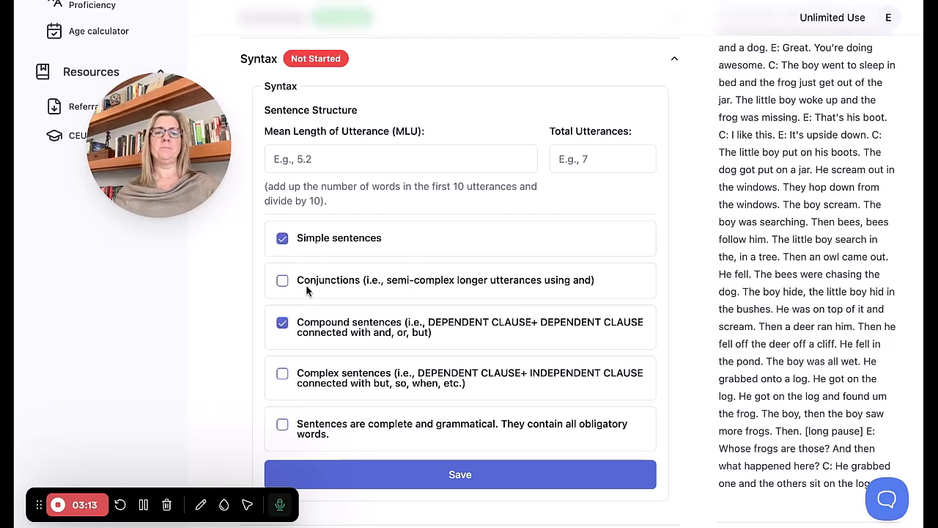
pyautogui.scroll(-1, 396, 282)
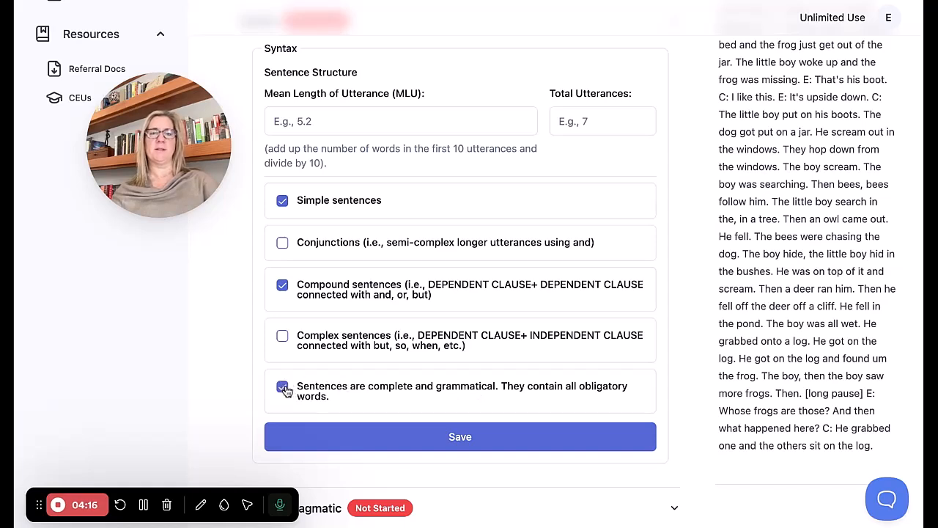
pyautogui.click(451, 441)
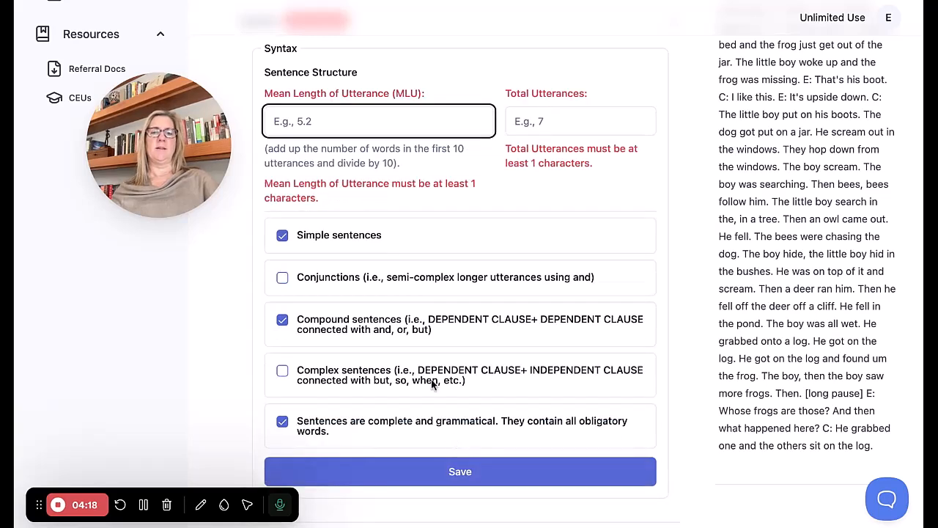
# - In the Social & Pragmatic section, check the items for audience-appropriate story, appropriate amount of information and staying on topic, and save
pyautogui.scroll(-1, 432, 383)
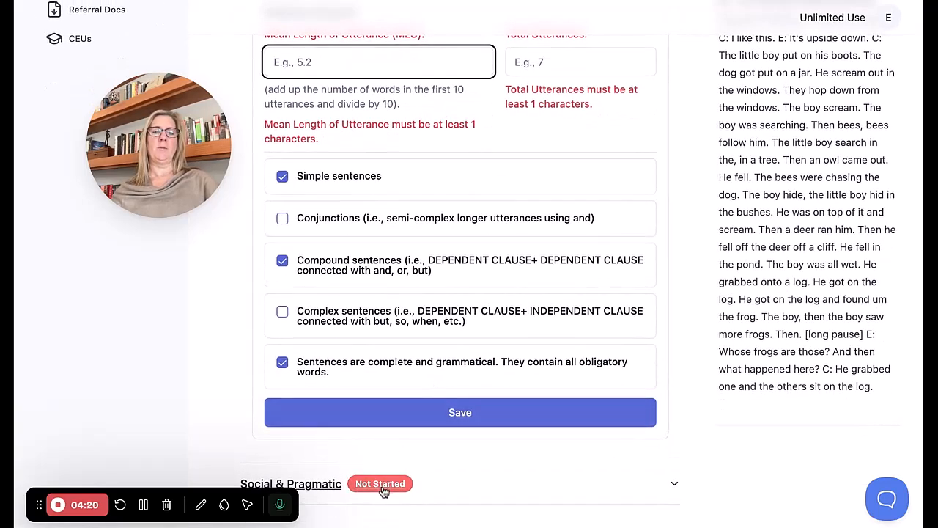
pyautogui.click(310, 486)
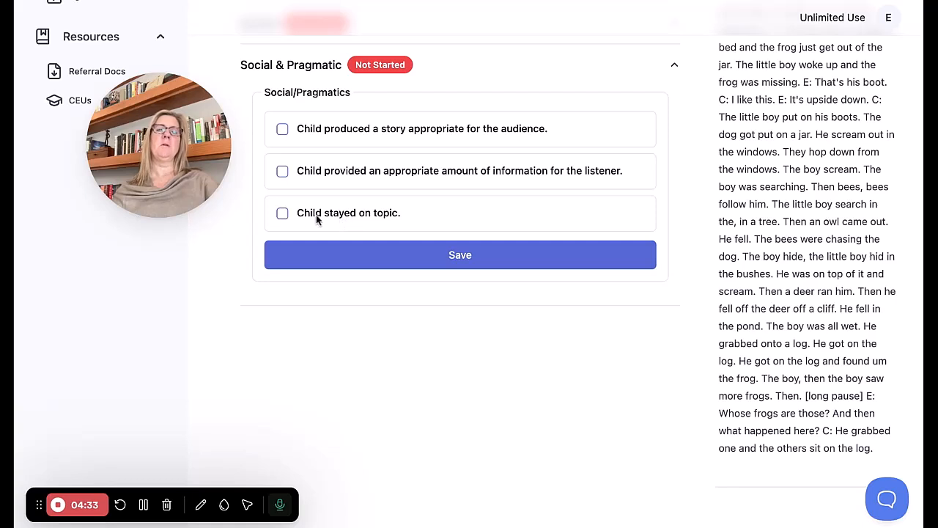
pyautogui.click(283, 213)
pyautogui.click(281, 172)
pyautogui.click(281, 130)
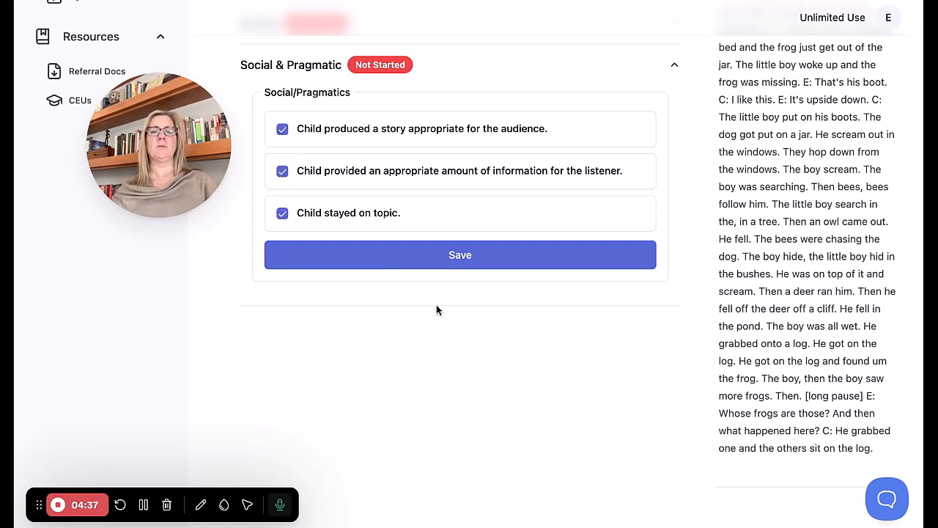
pyautogui.click(471, 262)
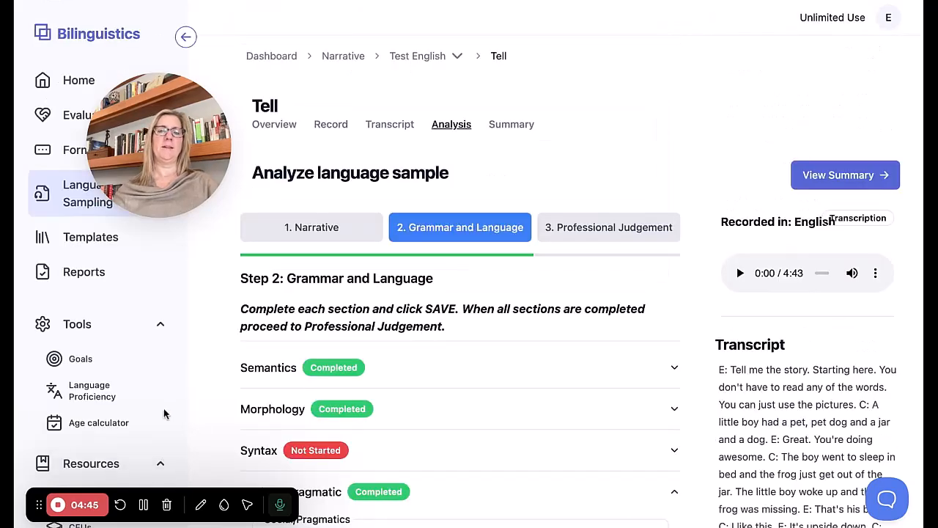